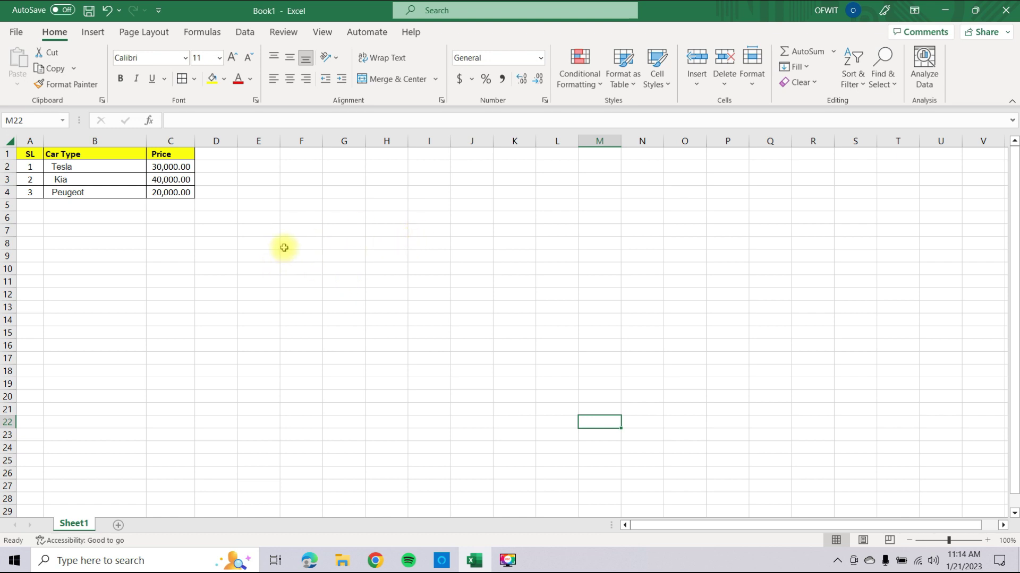
Step: Add a new note reading 'Expensive Car' to the Kia price in cell C3
{"action": "left_click", "coordinate": [77, 165]}
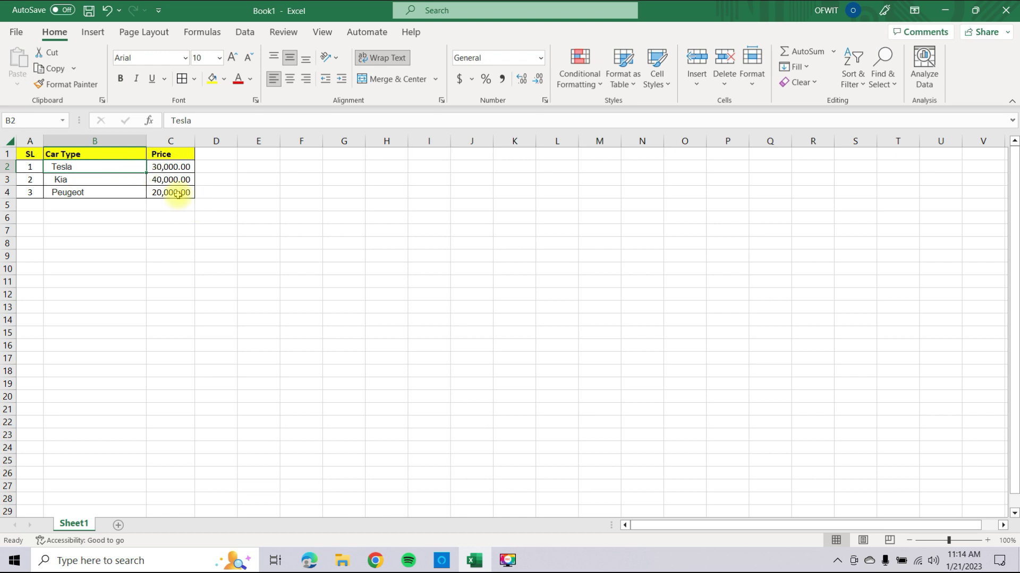
{"action": "left_click", "coordinate": [175, 168]}
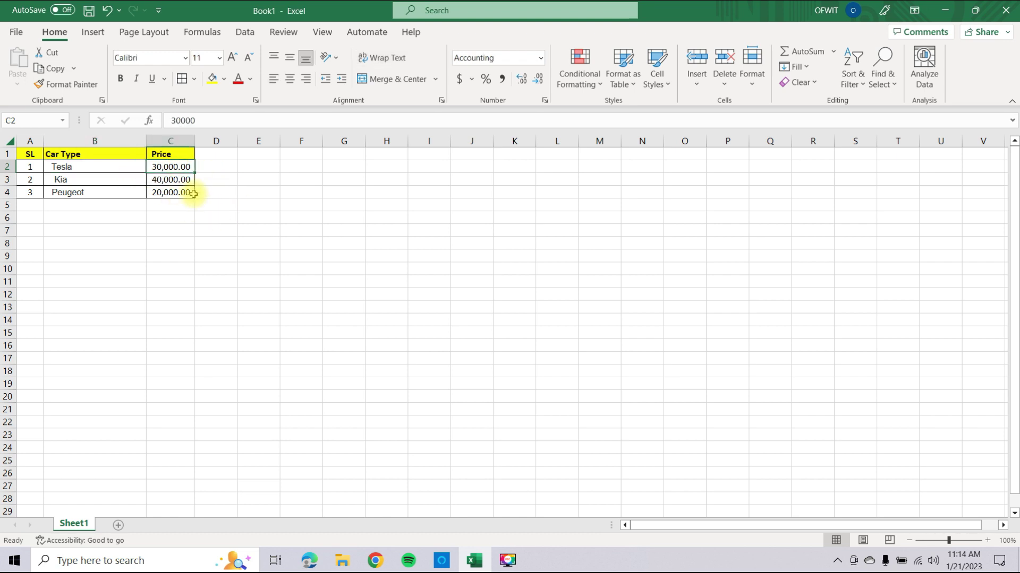
{"action": "left_click", "coordinate": [183, 180]}
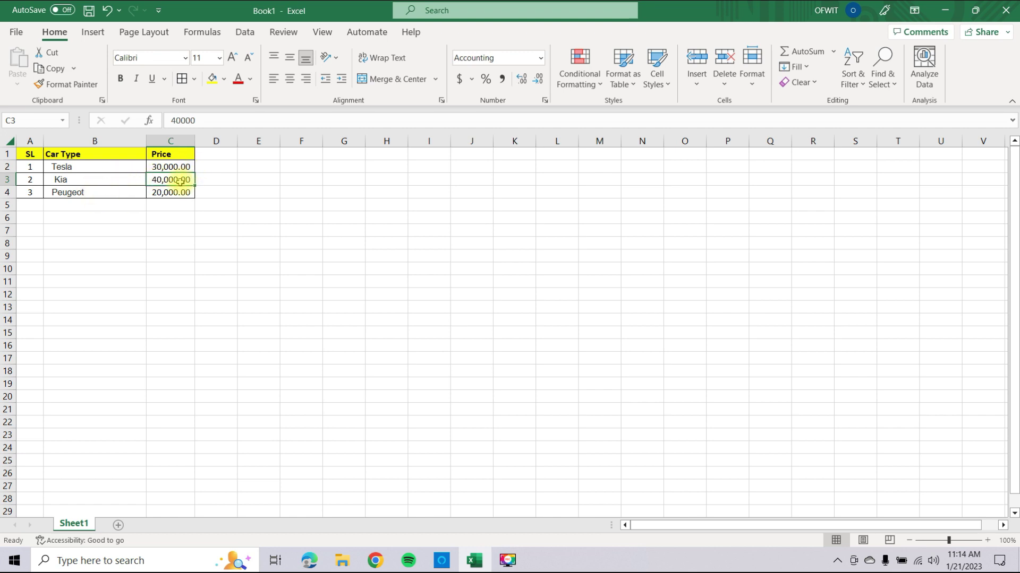
{"action": "right_click", "coordinate": [181, 181]}
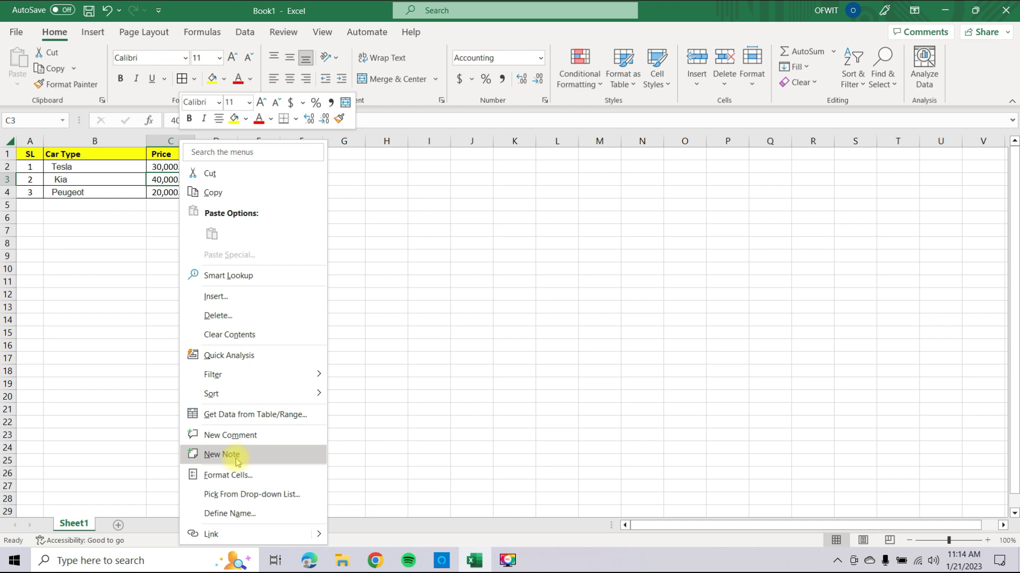
{"action": "left_click", "coordinate": [237, 461]}
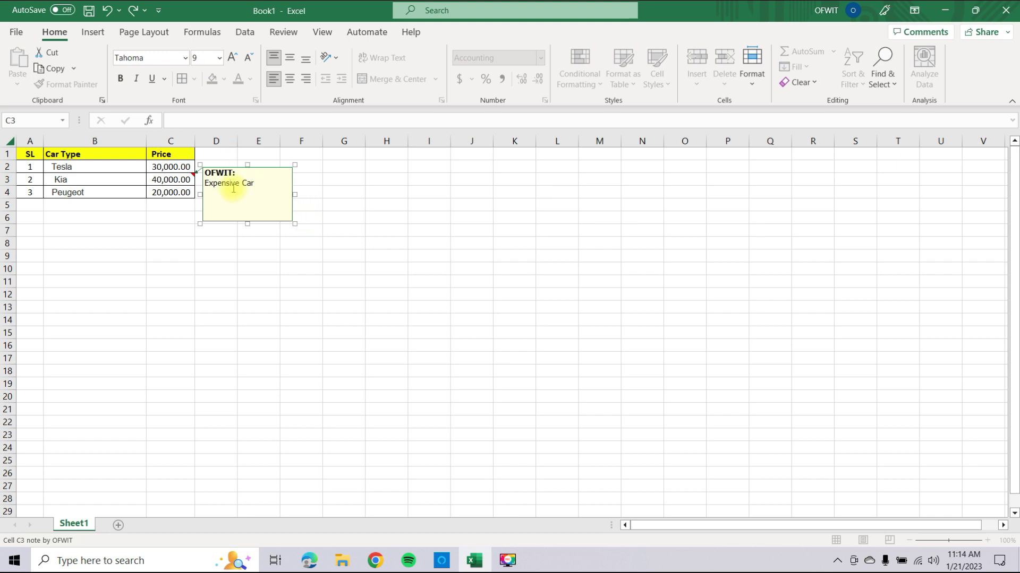
Step: Resize the C3 note box, stretching it out and then back to a compact size
{"action": "left_click_drag", "start_coordinate": [294, 194], "coordinate": [578, 200]}
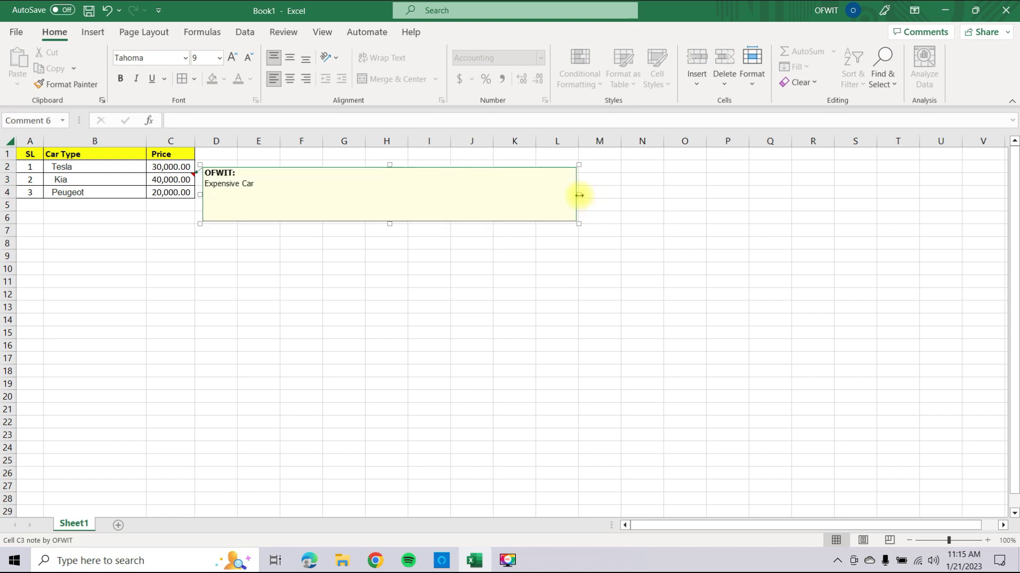
{"action": "left_click_drag", "start_coordinate": [389, 224], "coordinate": [389, 242]}
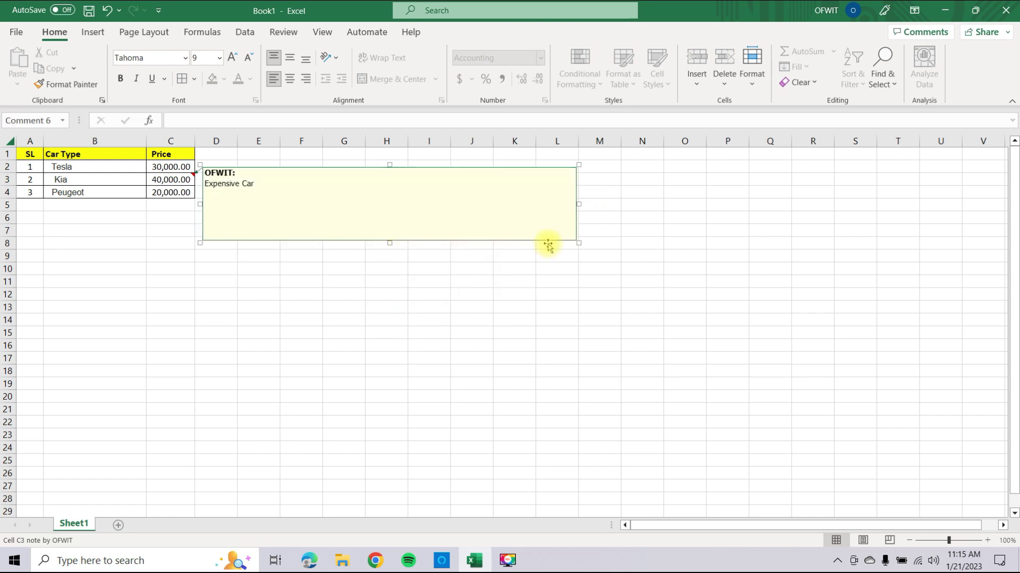
{"action": "left_click_drag", "start_coordinate": [578, 243], "coordinate": [276, 203]}
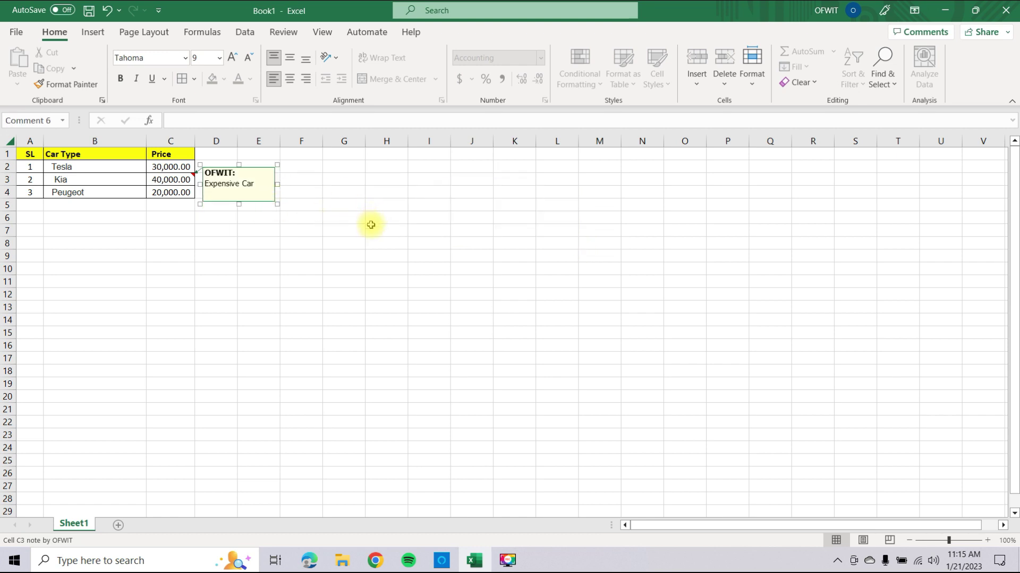
Step: Edit the C3 note to append ', Made Kia', making it 'Expensive Car, Made Kia'
{"action": "left_click", "coordinate": [356, 256]}
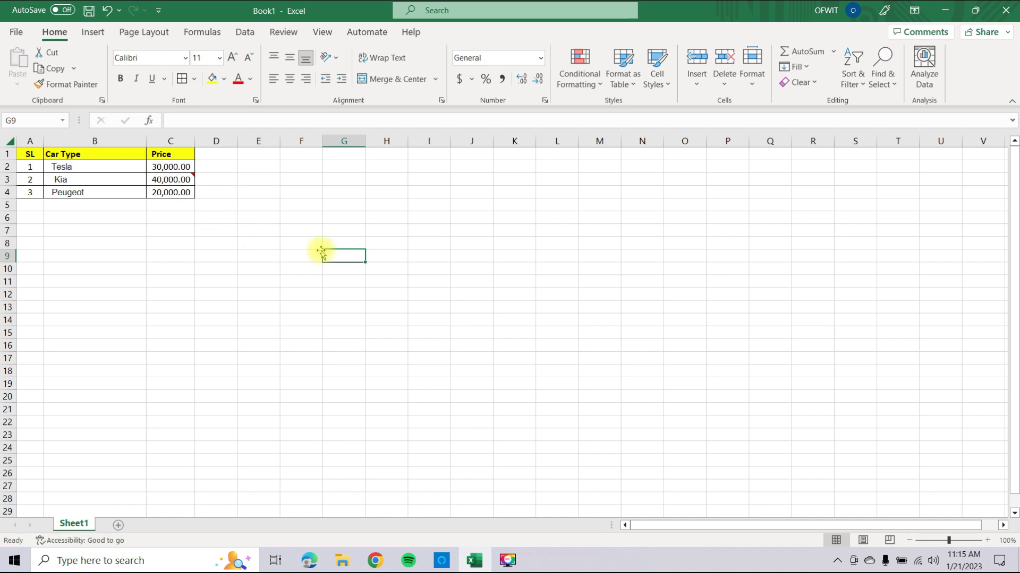
{"action": "left_click_drag", "start_coordinate": [219, 194], "coordinate": [218, 205]}
{"action": "mouse_move", "coordinate": [171, 179]}
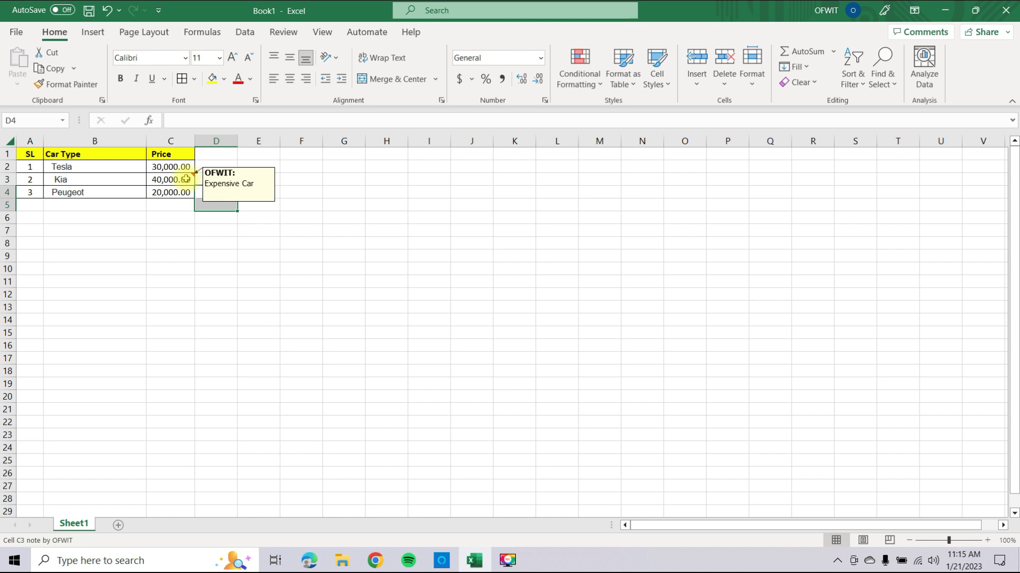
{"action": "right_click", "coordinate": [185, 179]}
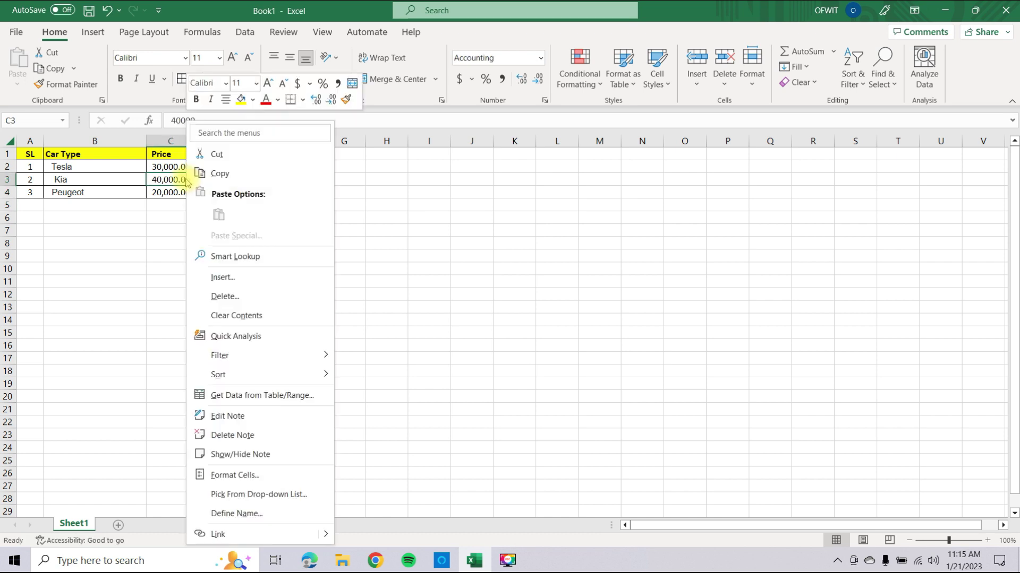
{"action": "left_click", "coordinate": [229, 416]}
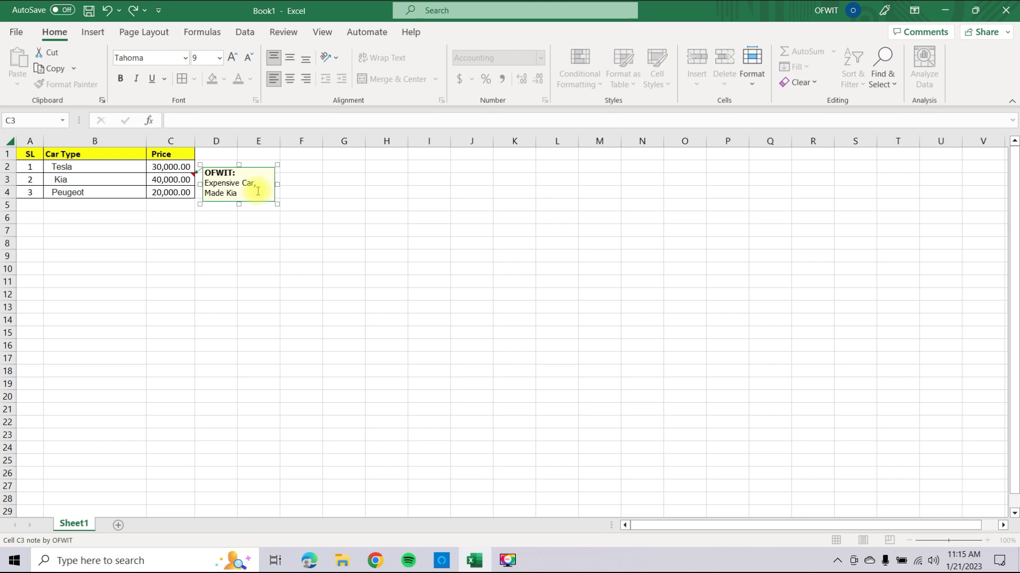
{"action": "left_click", "coordinate": [293, 252]}
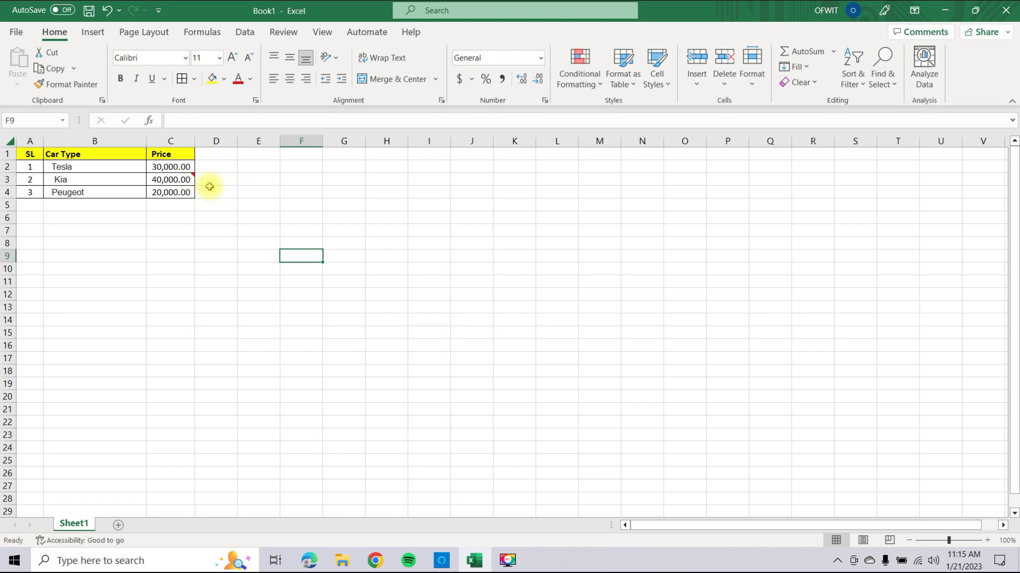
Step: Attach a new, empty note to the Tesla entry in cell B2
{"action": "left_click", "coordinate": [256, 259]}
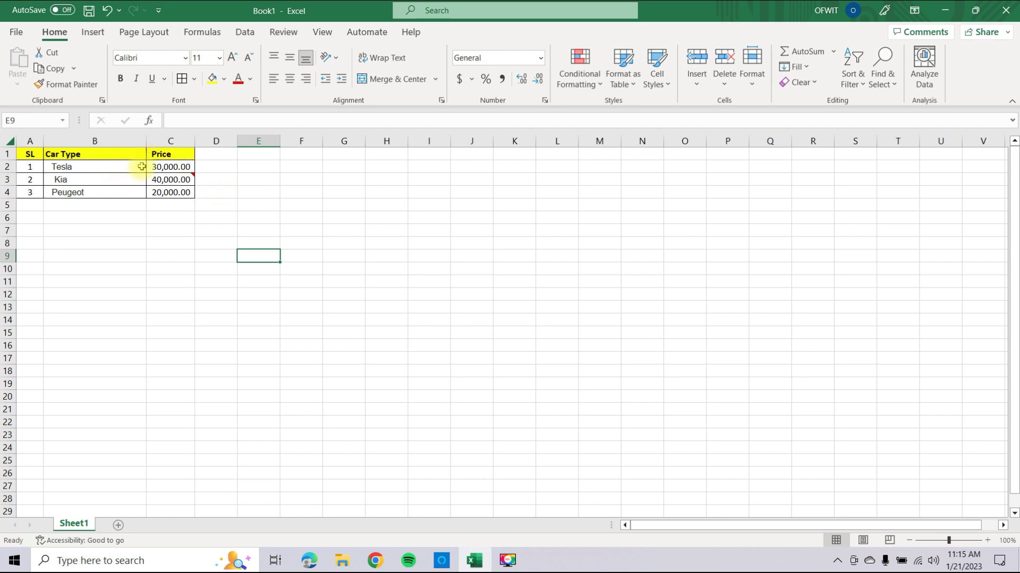
{"action": "left_click", "coordinate": [111, 169]}
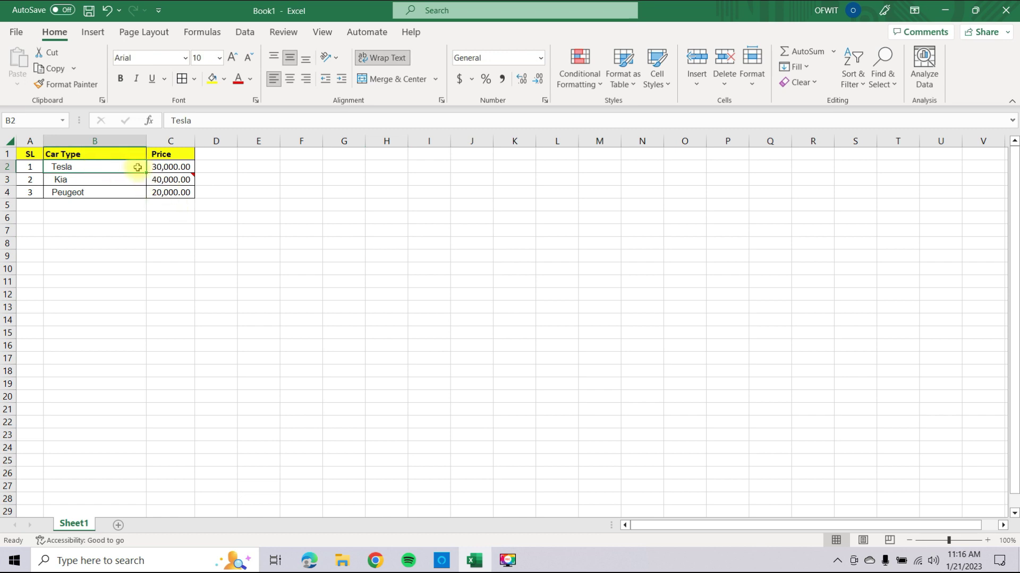
{"action": "right_click", "coordinate": [137, 167]}
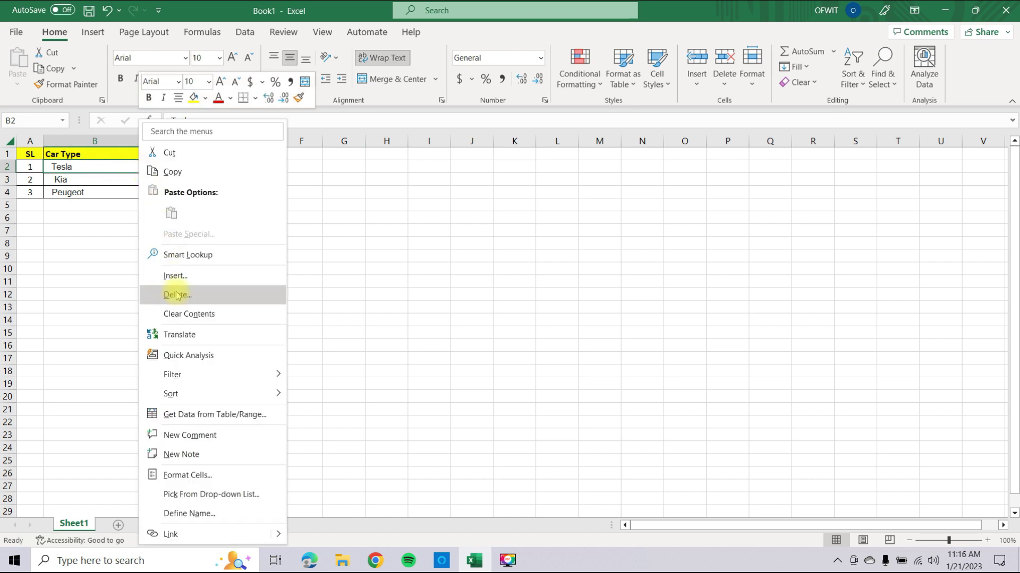
{"action": "left_click", "coordinate": [192, 465]}
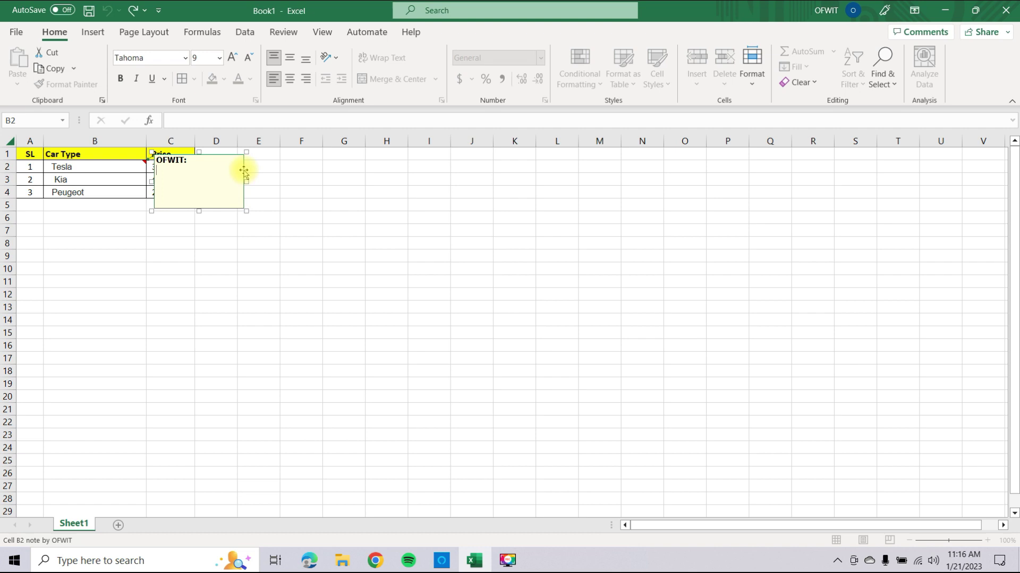
Step: Open Format Comment for the B2 note and choose Fill Effects under Fill Color
{"action": "right_click", "coordinate": [244, 201]}
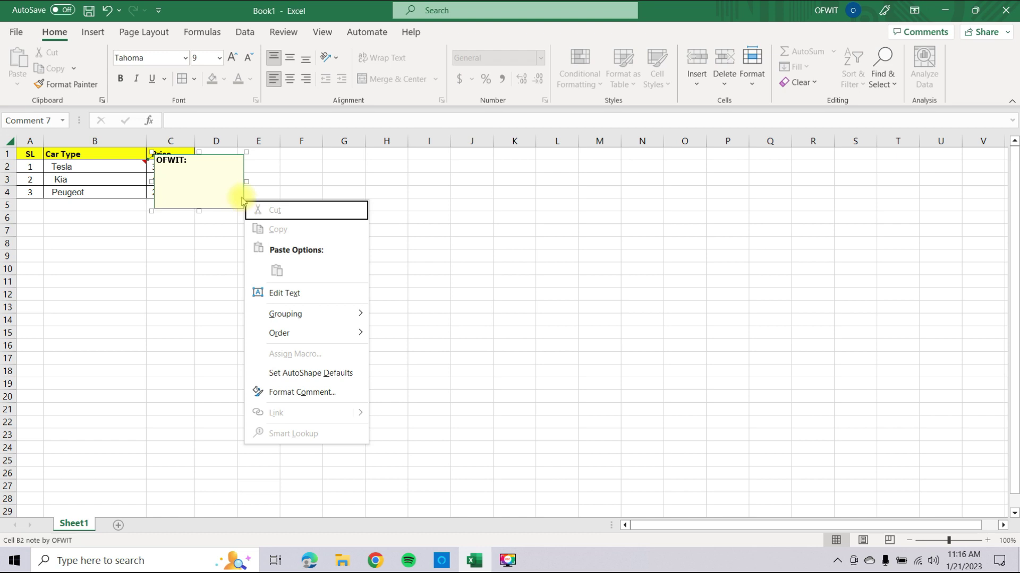
{"action": "left_click", "coordinate": [307, 393]}
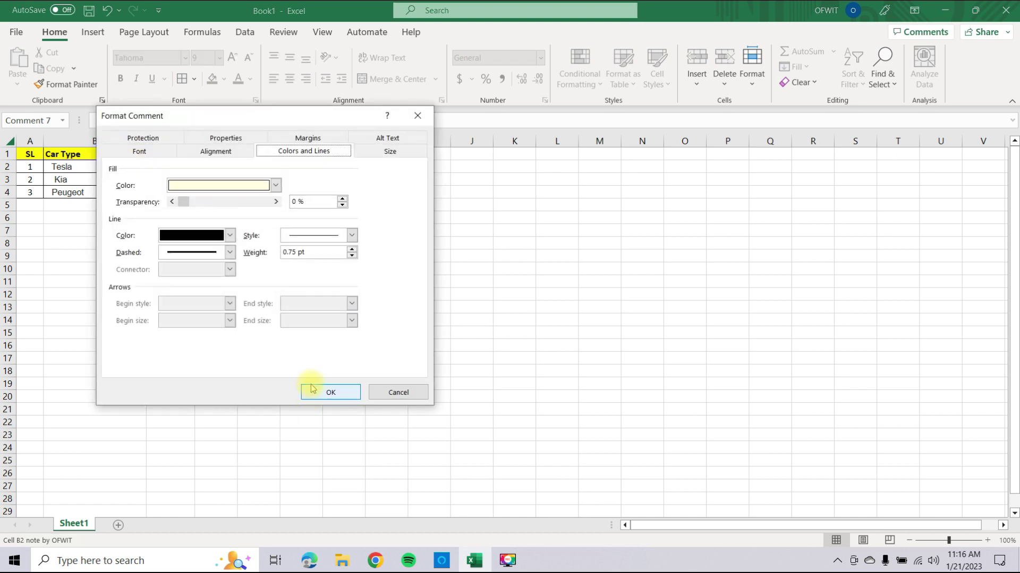
{"action": "left_click_drag", "start_coordinate": [306, 121], "coordinate": [306, 122]}
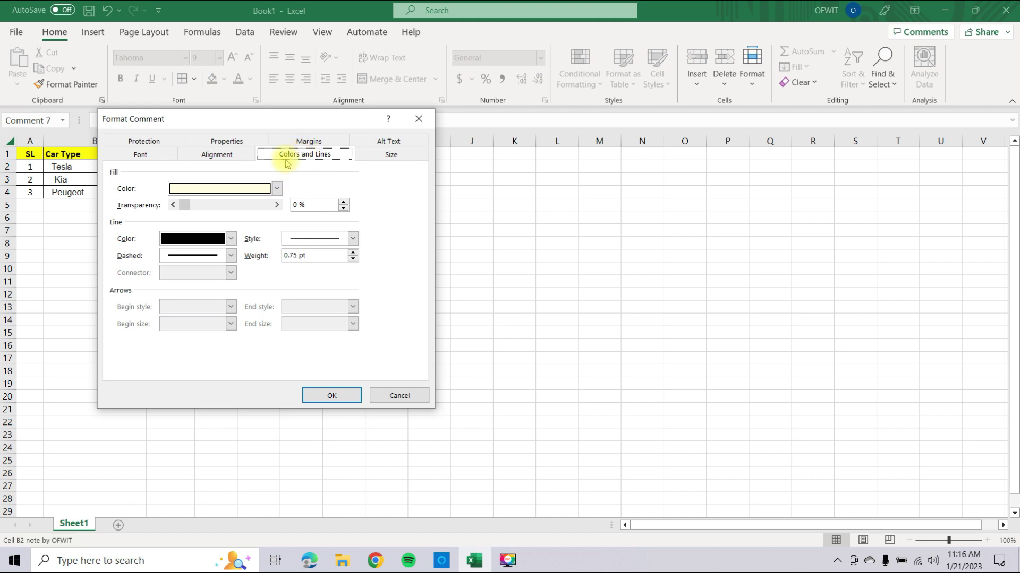
{"action": "left_click", "coordinate": [277, 189]}
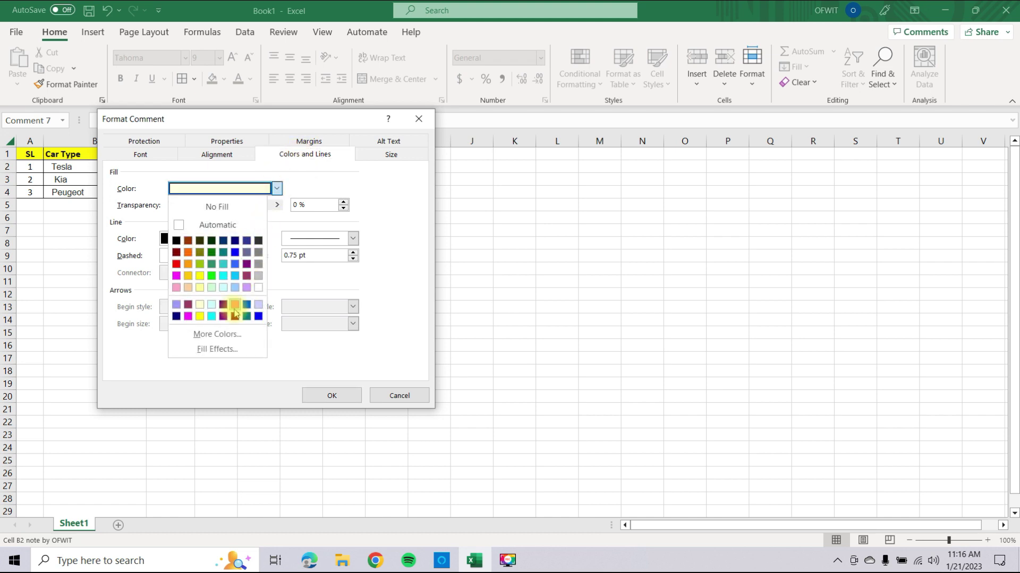
{"action": "left_click", "coordinate": [217, 350]}
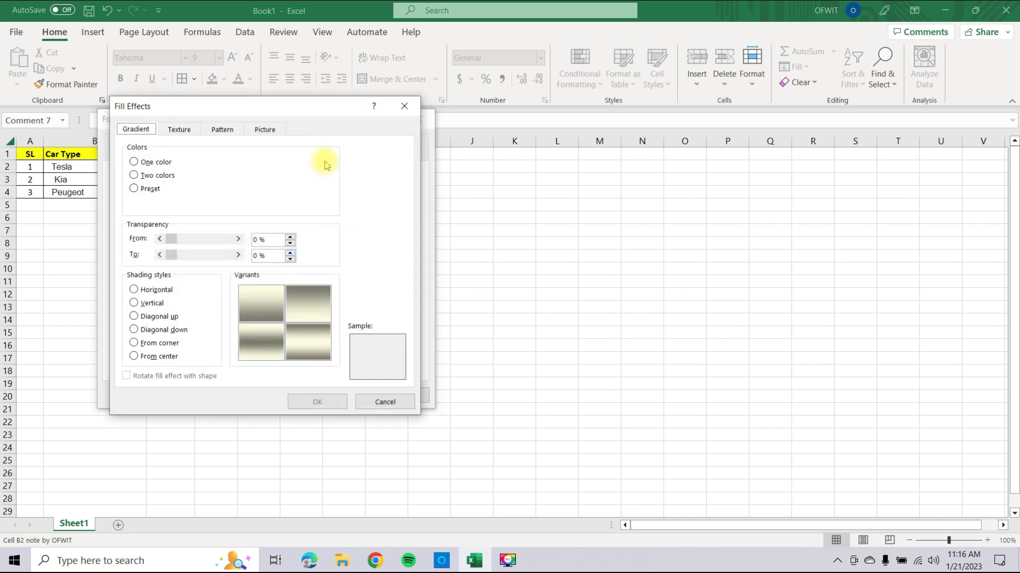
Step: Insert the Tesla image from Downloads as the B2 note's picture fill
{"action": "left_click", "coordinate": [267, 132]}
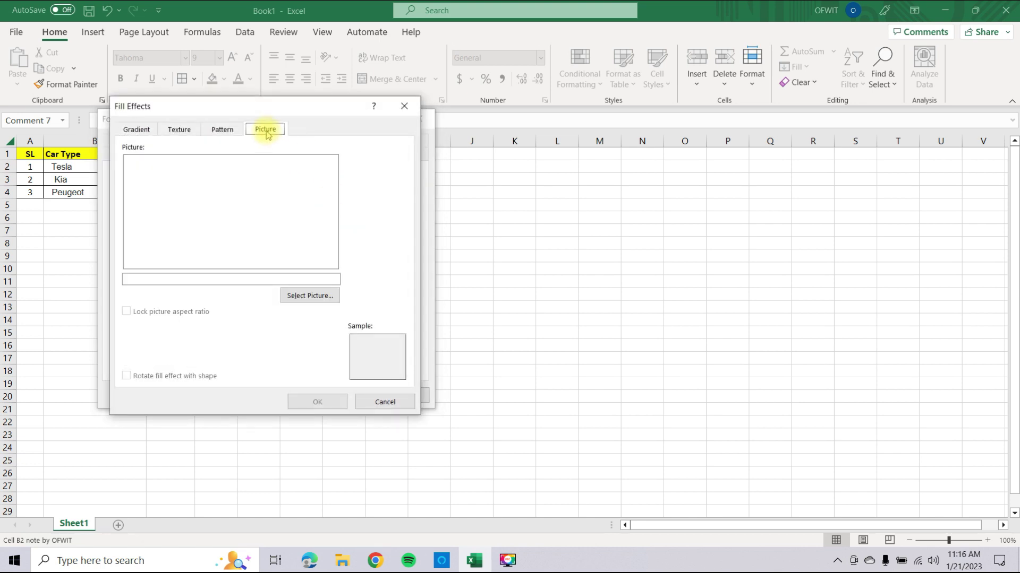
{"action": "left_click", "coordinate": [305, 296]}
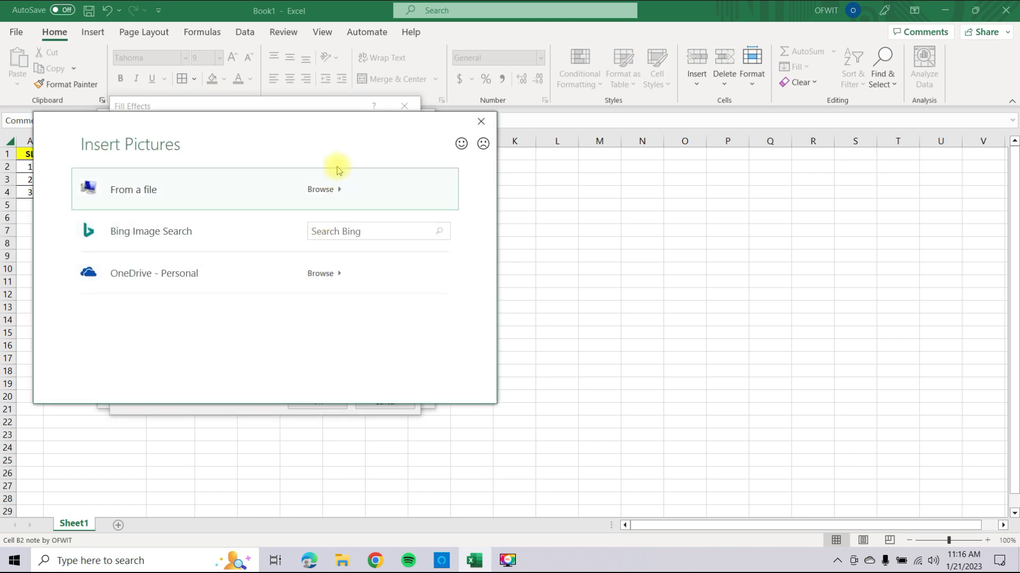
{"action": "left_click", "coordinate": [318, 192]}
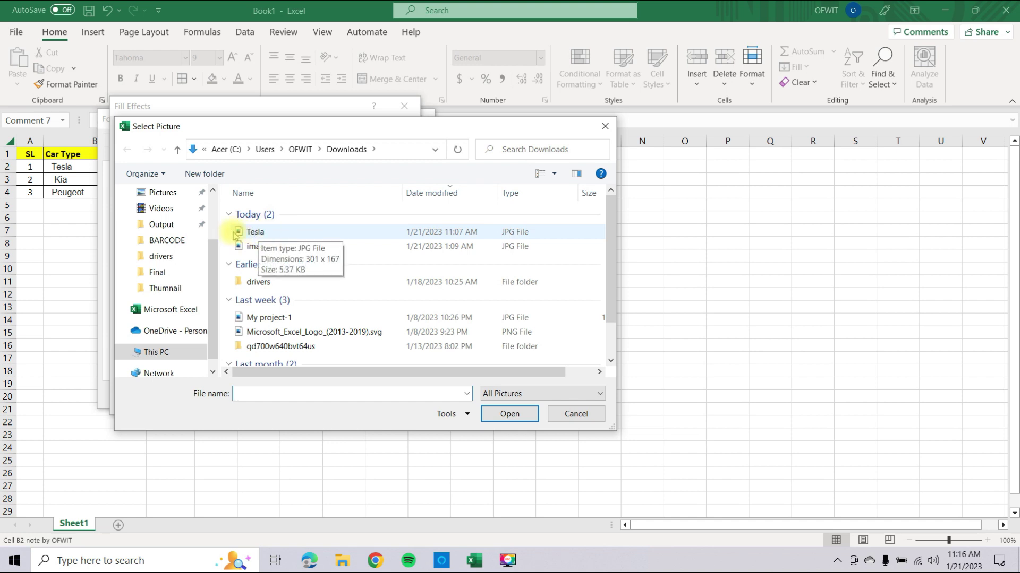
{"action": "left_click", "coordinate": [254, 232]}
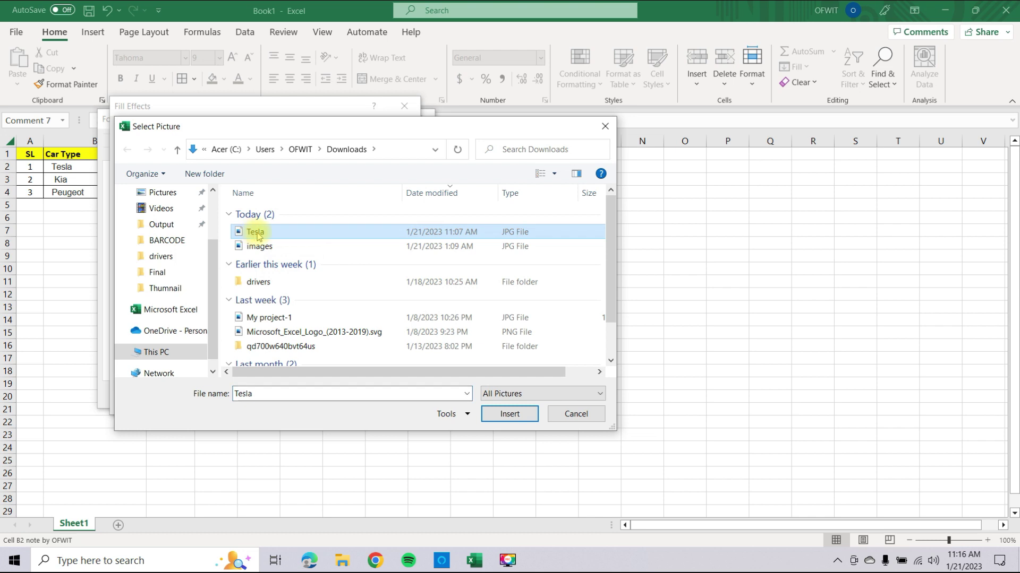
{"action": "left_click", "coordinate": [510, 414]}
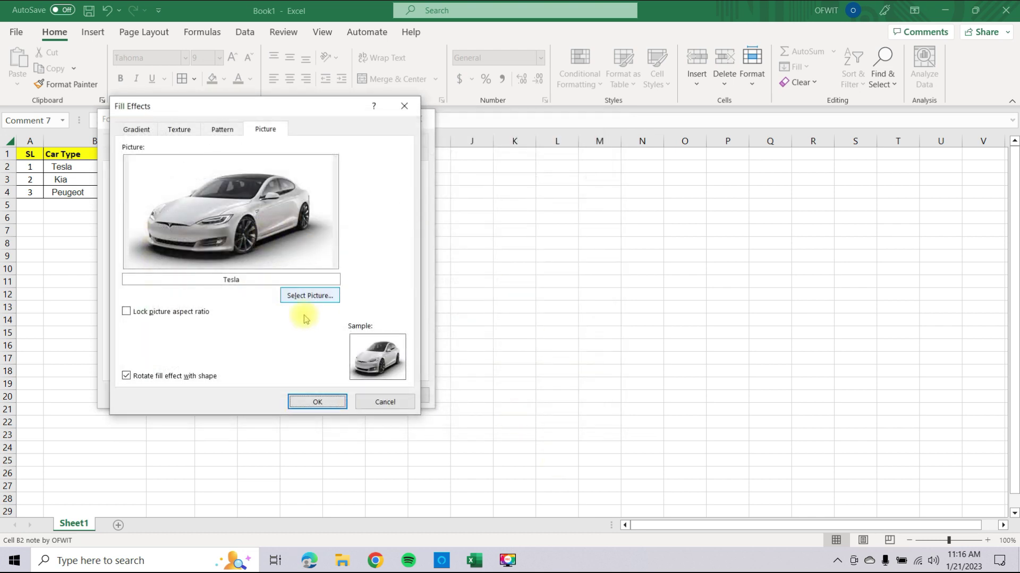
Step: Apply the Tesla picture fill and resize the B2 note to show the car at moderate size
{"action": "left_click", "coordinate": [320, 406]}
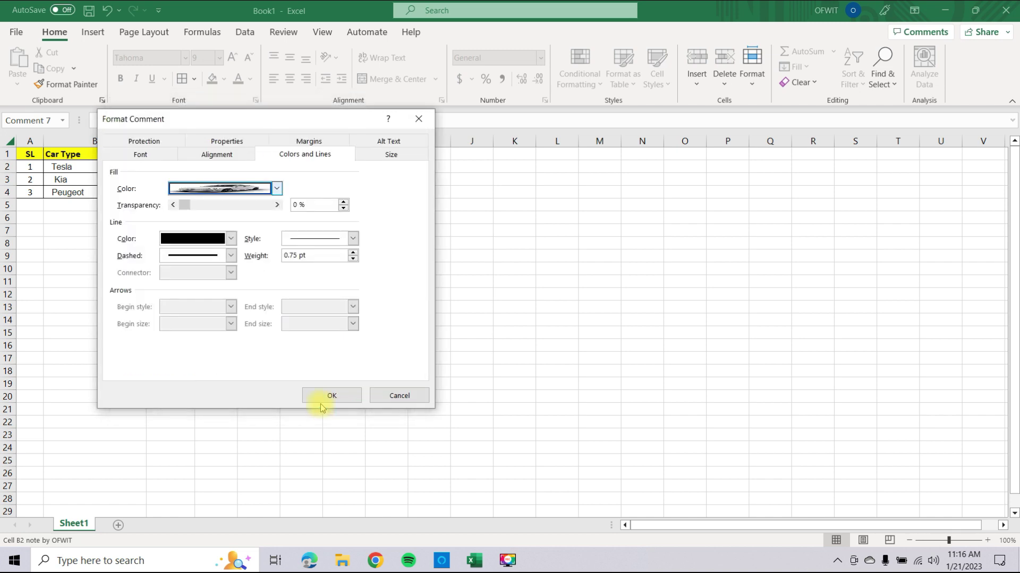
{"action": "left_click", "coordinate": [330, 396]}
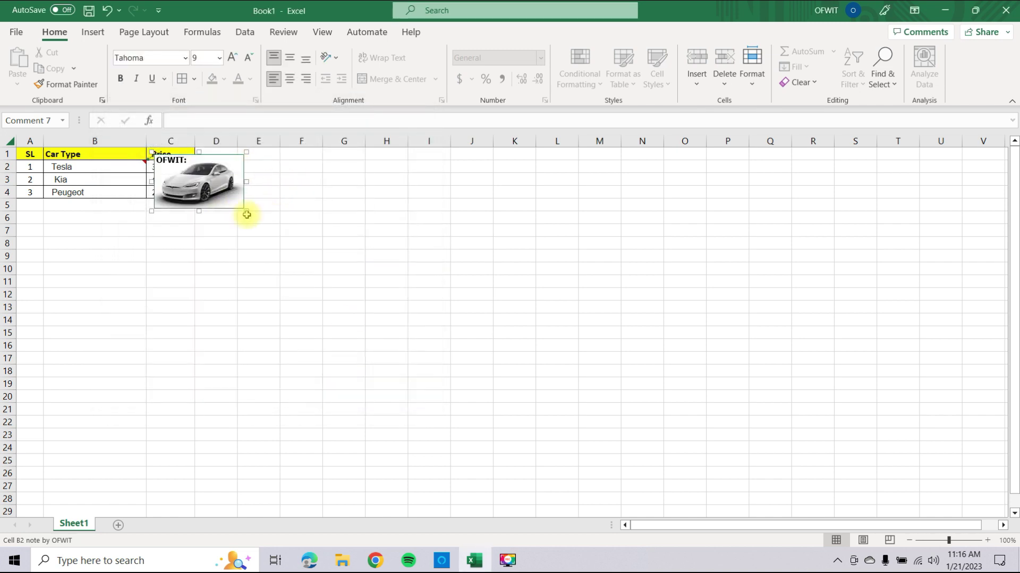
{"action": "left_click_drag", "start_coordinate": [245, 212], "coordinate": [317, 248]}
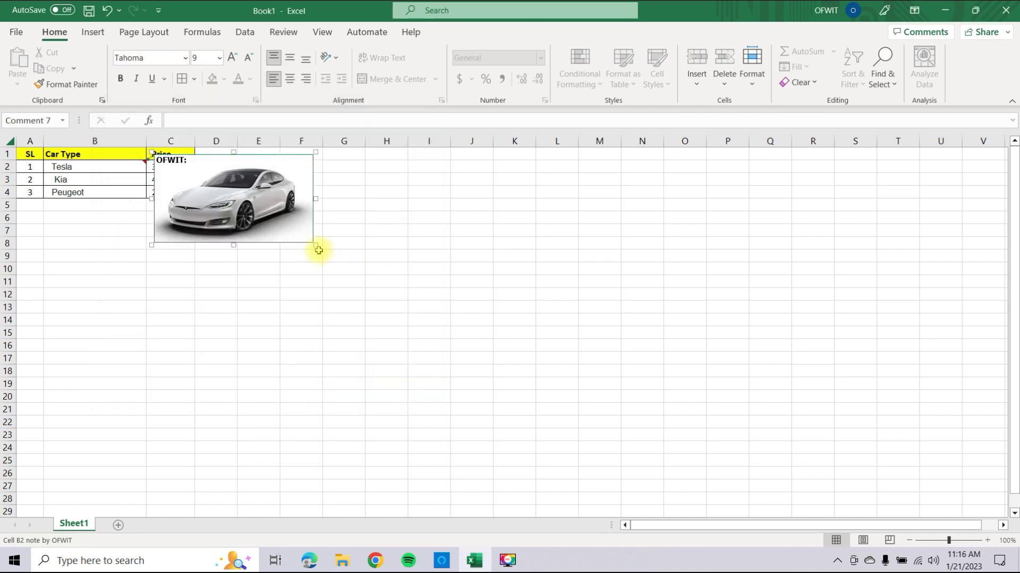
{"action": "left_click_drag", "start_coordinate": [317, 245], "coordinate": [357, 261]}
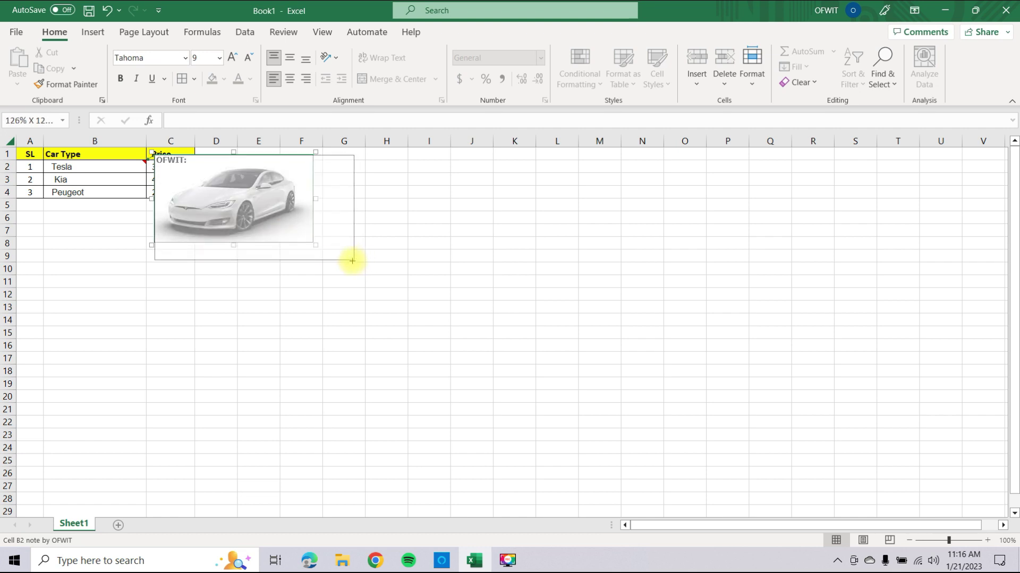
{"action": "left_click_drag", "start_coordinate": [352, 261], "coordinate": [308, 244]}
{"action": "left_click_drag", "start_coordinate": [266, 224], "coordinate": [265, 226]}
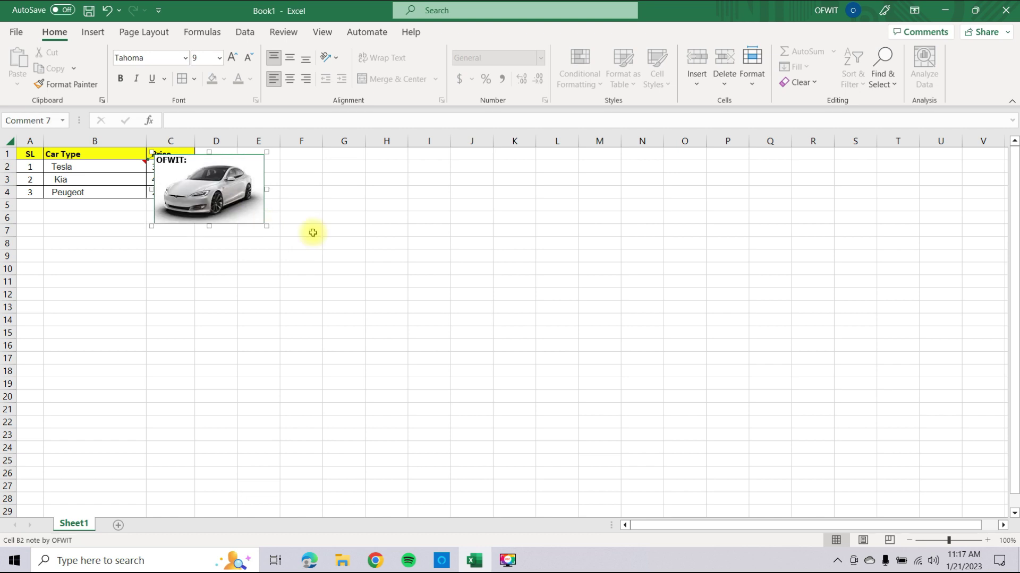
{"action": "left_click", "coordinate": [417, 253]}
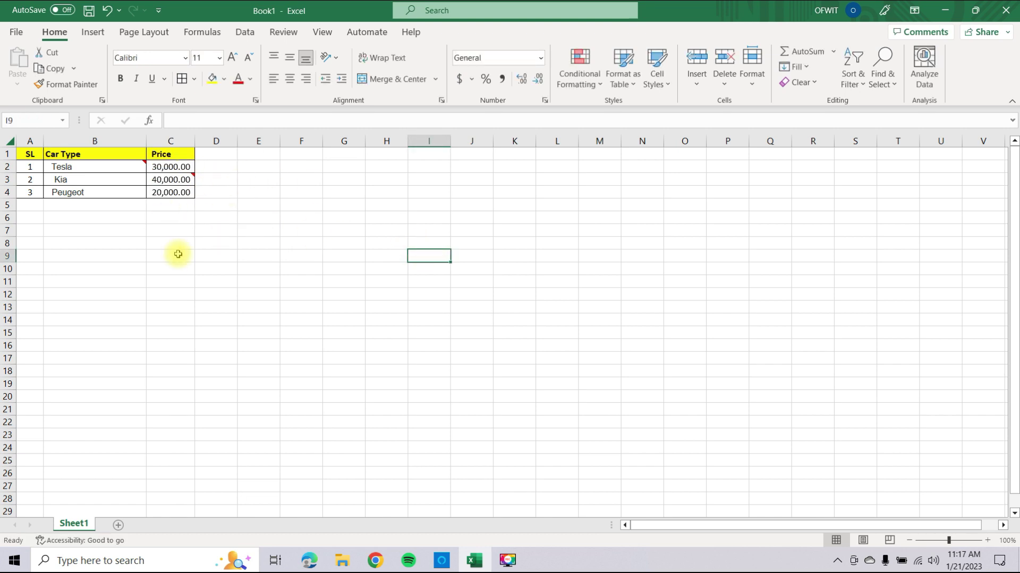